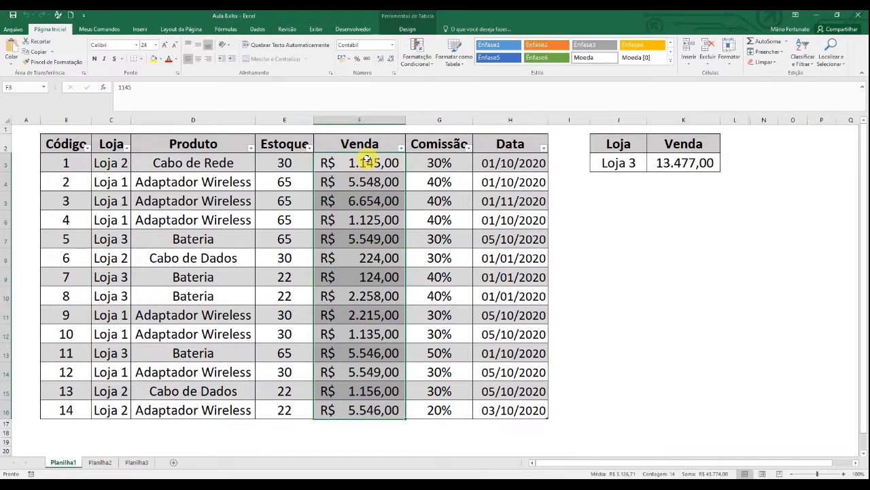
- Examine the values in the Venda, Estoque and Data columns of the sales table
{"action": "left_click", "coordinate": [368, 162]}
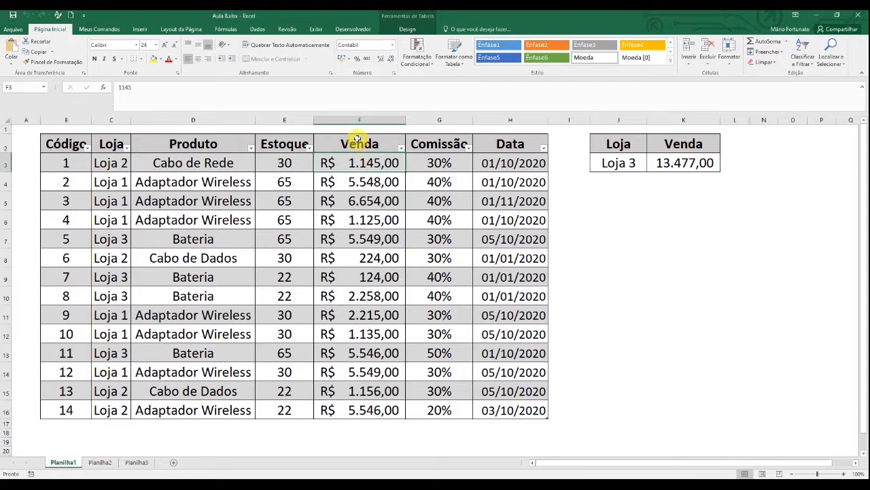
{"action": "left_click_drag", "start_coordinate": [366, 157], "coordinate": [359, 404]}
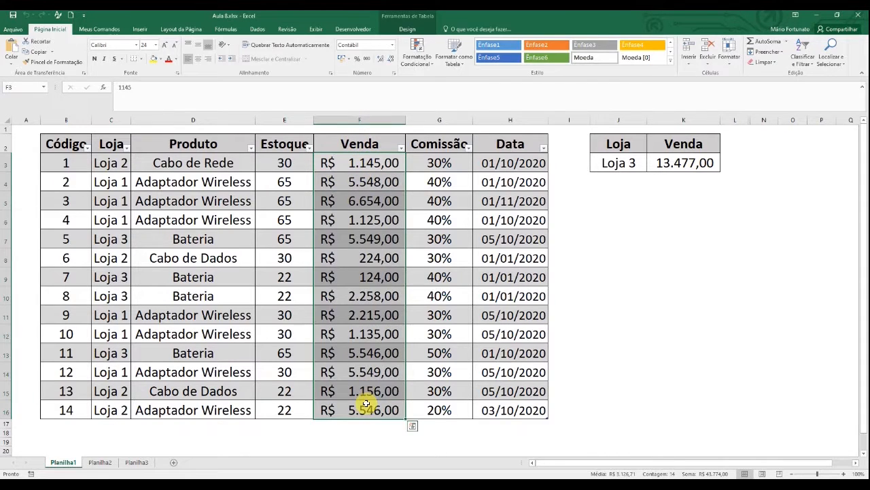
{"action": "left_click", "coordinate": [385, 239]}
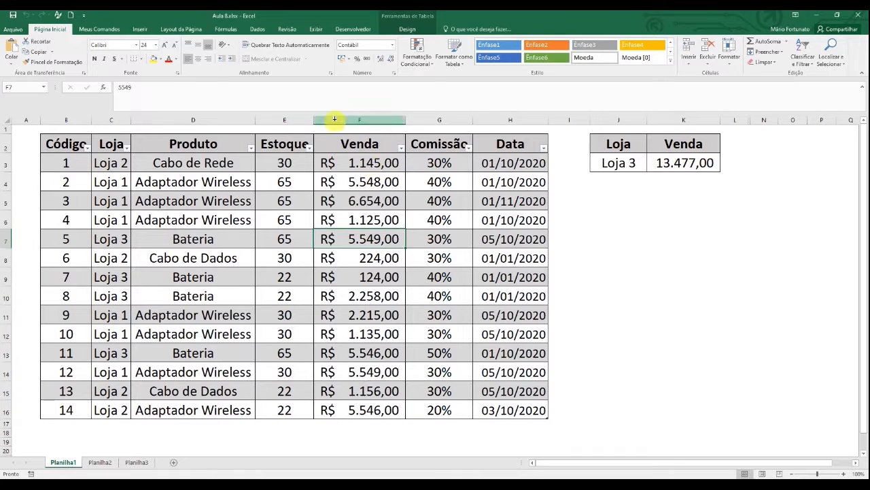
{"action": "left_click_drag", "start_coordinate": [282, 143], "coordinate": [278, 405]}
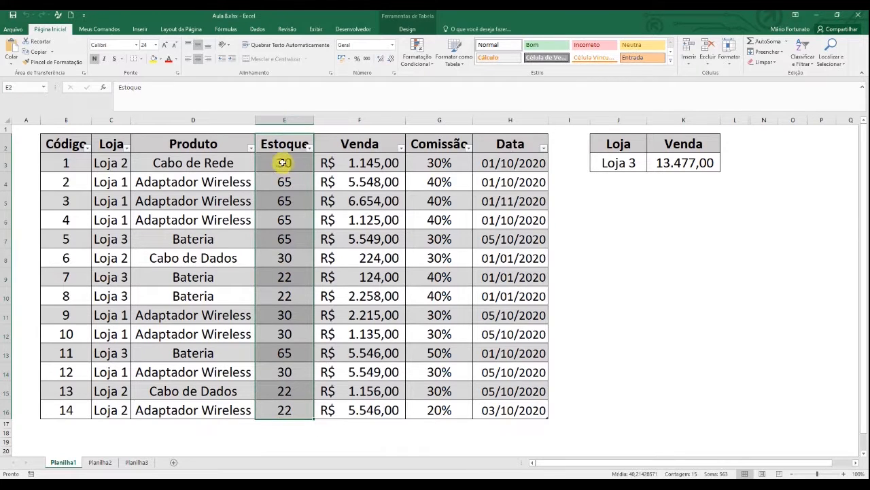
{"action": "left_click_drag", "start_coordinate": [287, 169], "coordinate": [282, 407]}
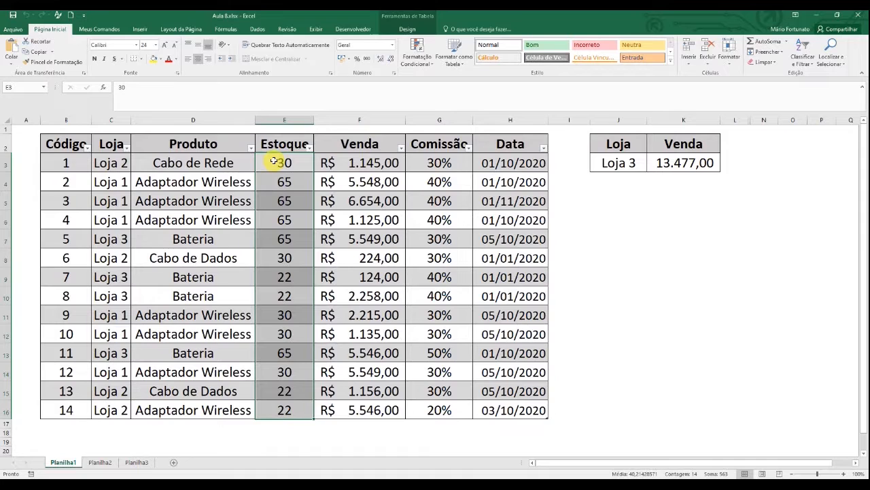
{"action": "left_click", "coordinate": [273, 161]}
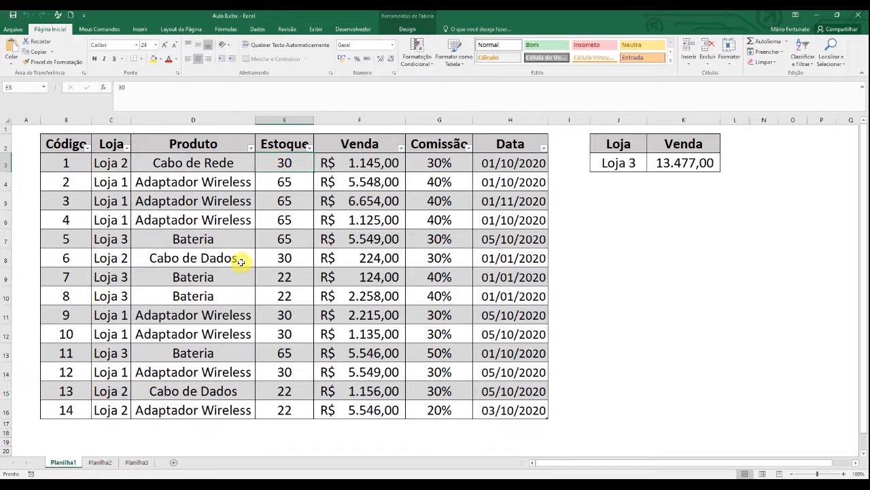
{"action": "left_click", "coordinate": [286, 237]}
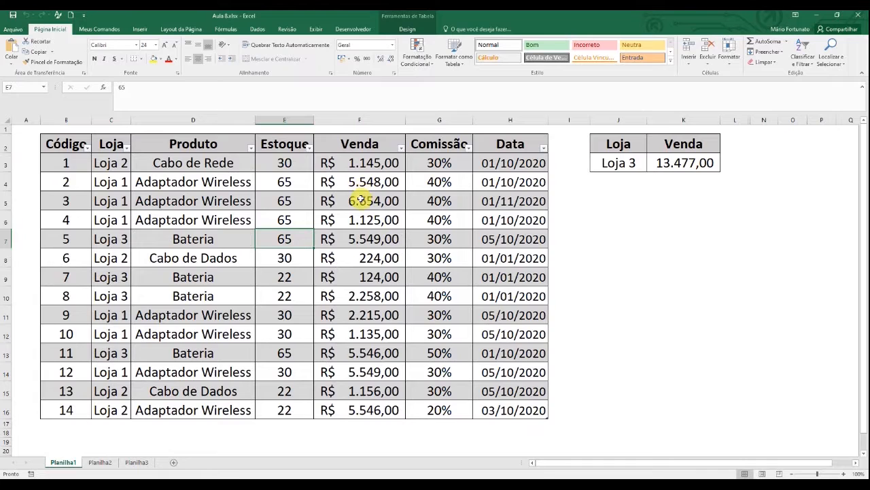
{"action": "left_click", "coordinate": [517, 163]}
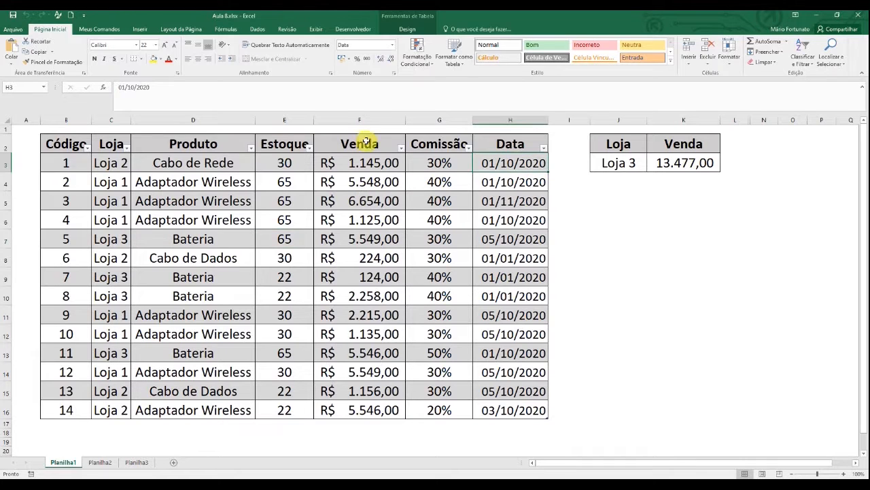
- Apply data validation to the Venda values F3:F16, allowing only decimals between 1 and 50000
{"action": "left_click_drag", "start_coordinate": [347, 163], "coordinate": [356, 408]}
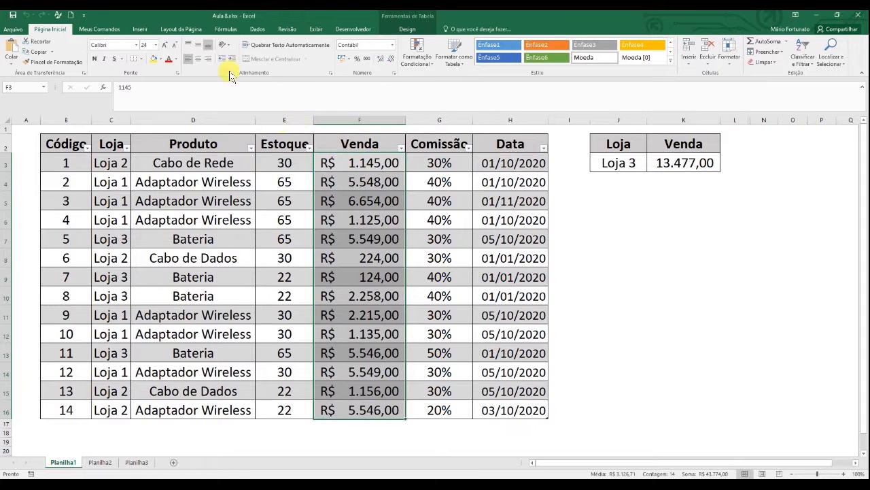
{"action": "left_click", "coordinate": [254, 31]}
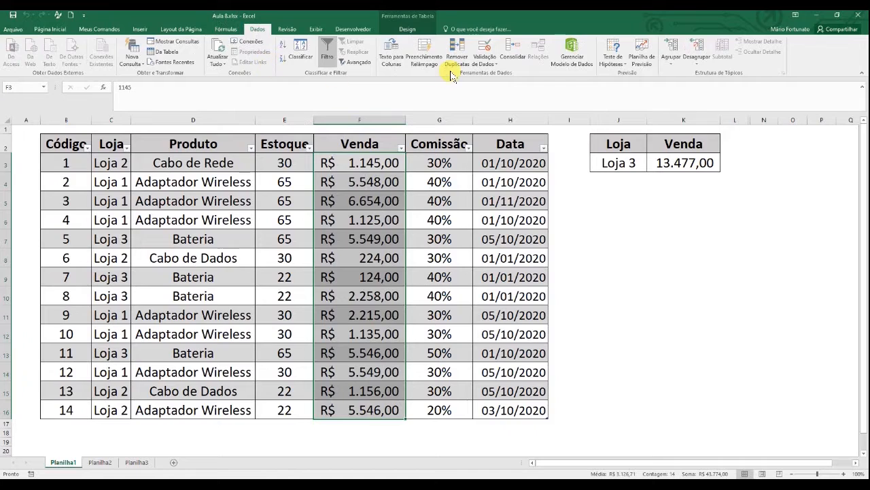
{"action": "left_click", "coordinate": [487, 61]}
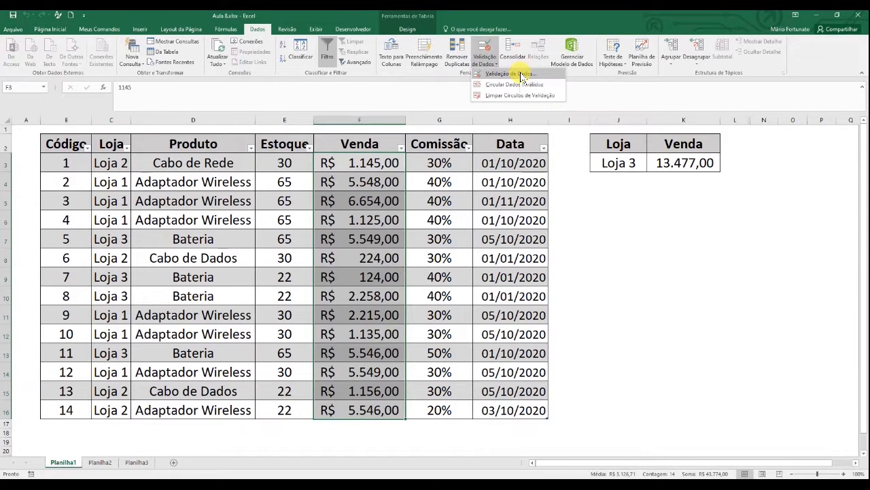
{"action": "left_click", "coordinate": [520, 74]}
{"action": "left_click_drag", "start_coordinate": [391, 70], "coordinate": [622, 40]}
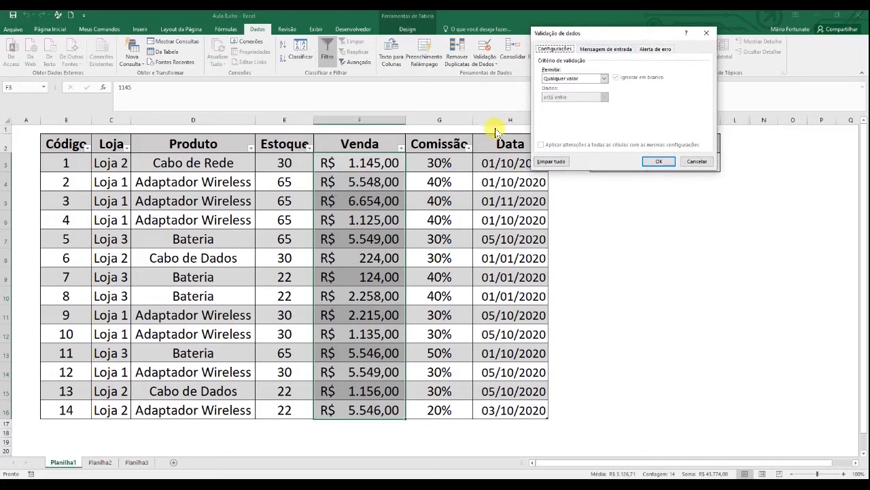
{"action": "left_click", "coordinate": [598, 79]}
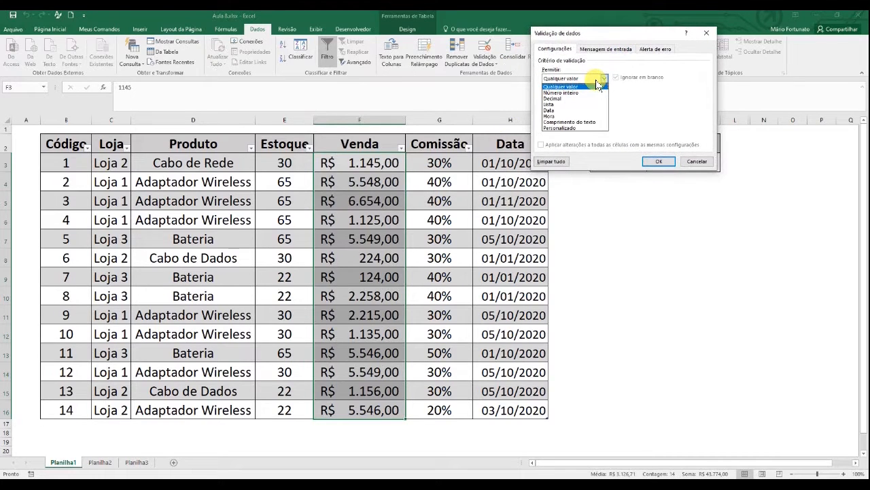
{"action": "left_click", "coordinate": [564, 99]}
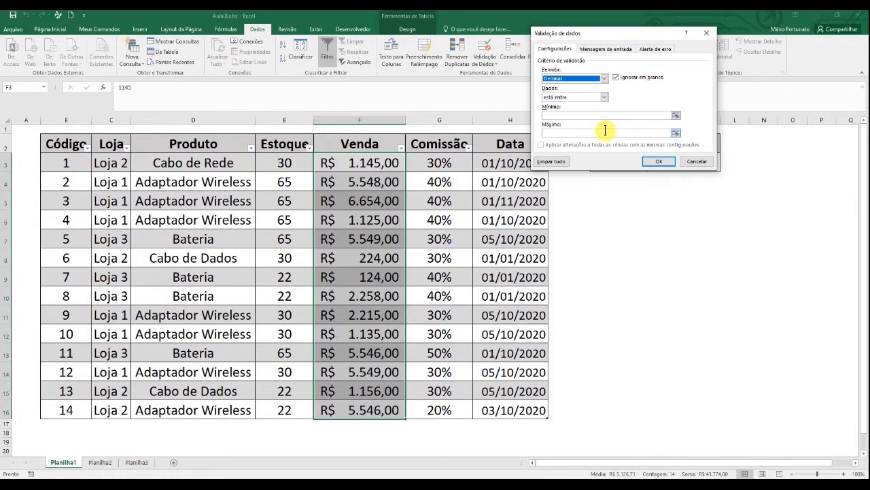
{"action": "left_click", "coordinate": [641, 115]}
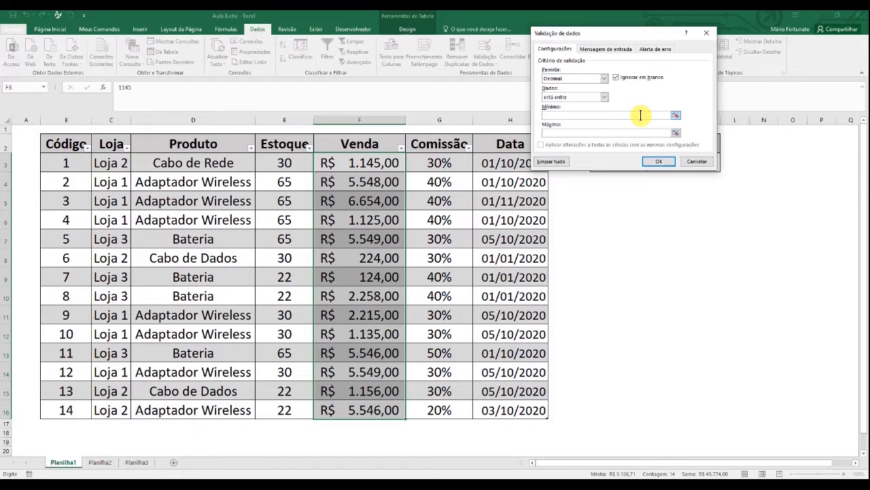
{"action": "type", "text": "1"}
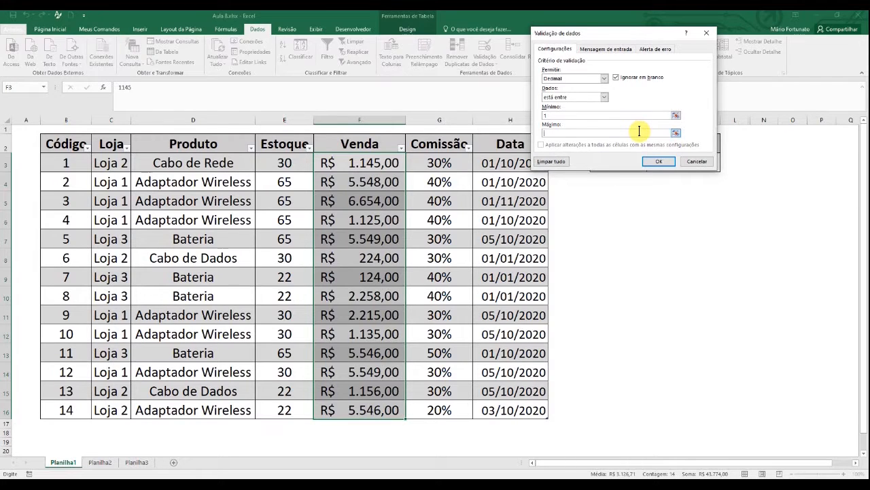
{"action": "type", "text": "50000"}
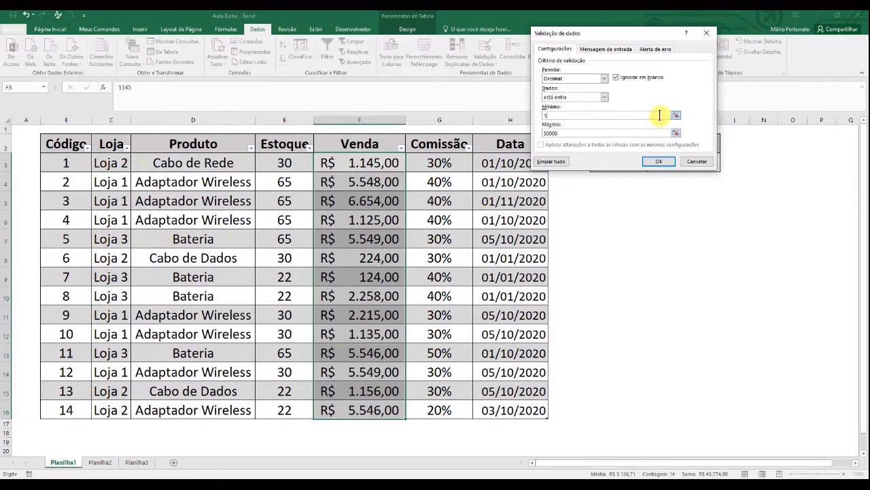
{"action": "left_click", "coordinate": [661, 161]}
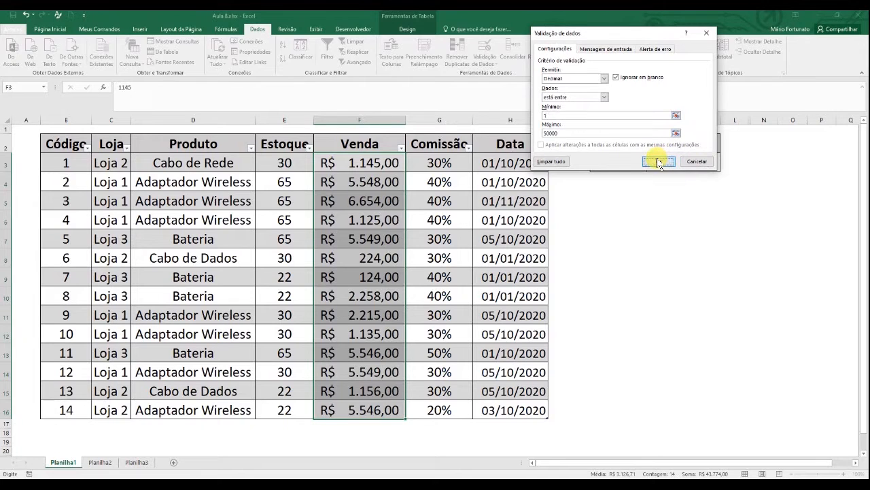
- Test the validation rule by trying to enter 0,5 in cell F3, and cancel the entry
{"action": "left_click", "coordinate": [373, 164]}
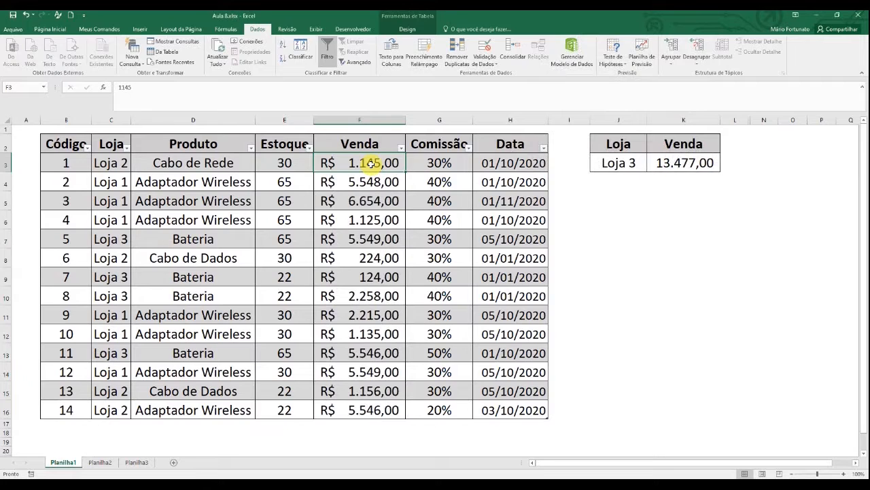
{"action": "type", "text": "0,5"}
{"action": "key", "text": "Return"}
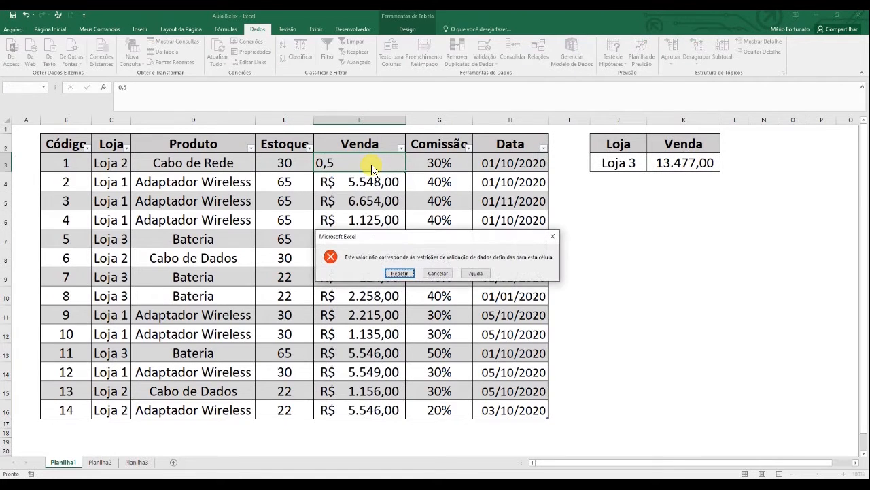
{"action": "key", "text": "Tab"}
{"action": "key", "text": "Return"}
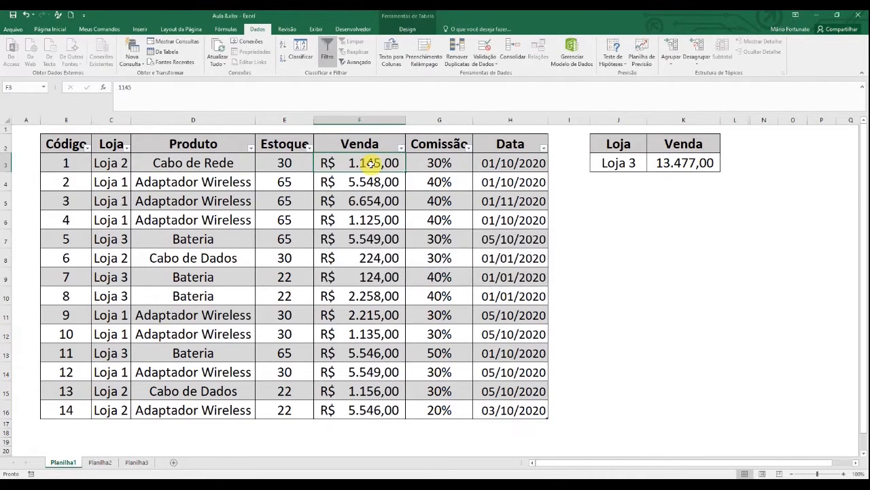
- Test the minimum limit by entering 1 in cell F3, and undo the entry
{"action": "type", "text": "1"}
{"action": "key", "text": "Return"}
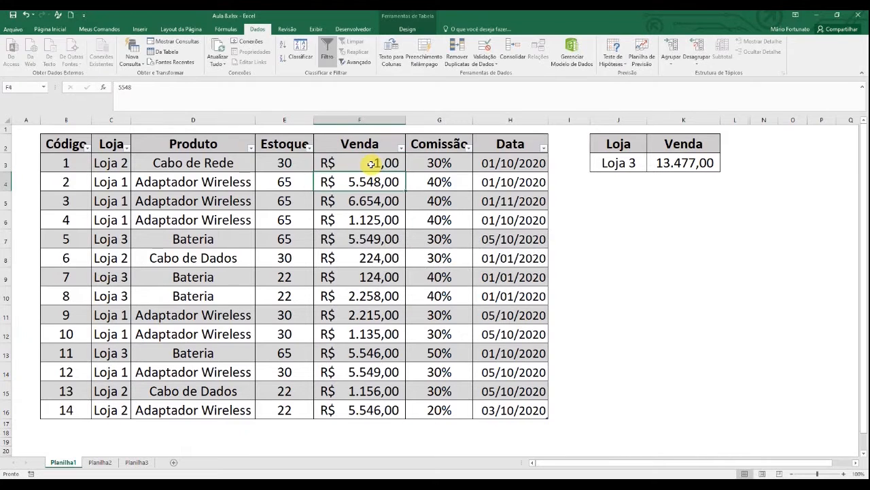
{"action": "key", "text": "Up"}
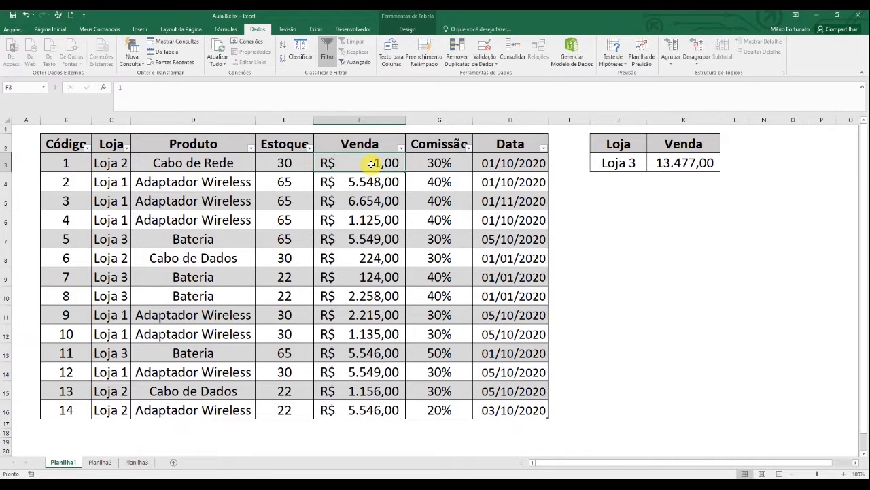
{"action": "key", "text": "ctrl+z"}
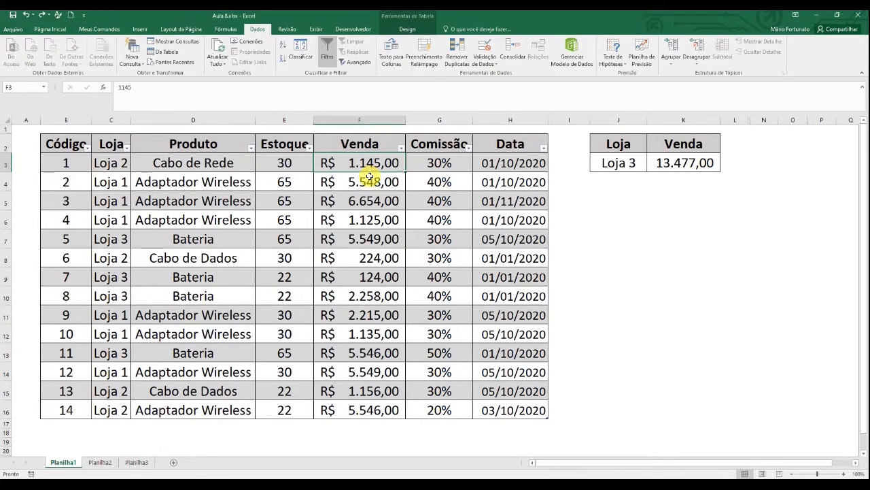
- Enter 1500,50 as the Venda value in cell F3
{"action": "type", "text": "150"}
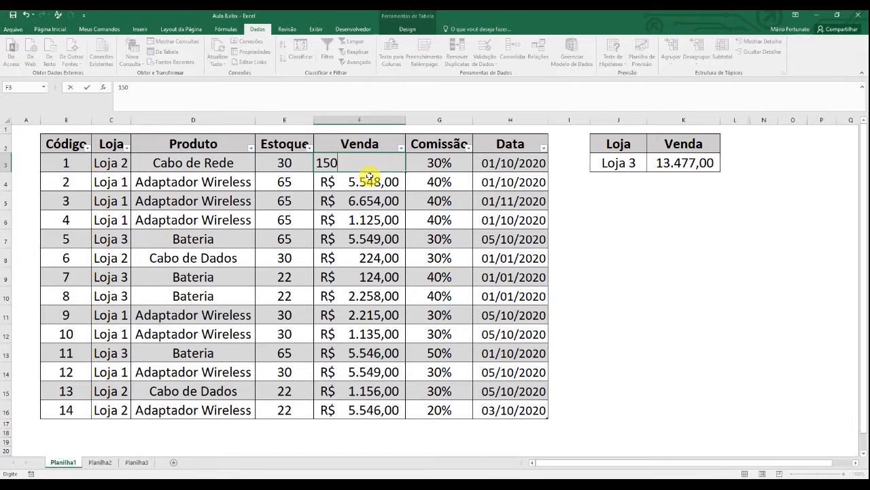
{"action": "type", "text": "0,50"}
{"action": "key", "text": "ctrl+Return"}
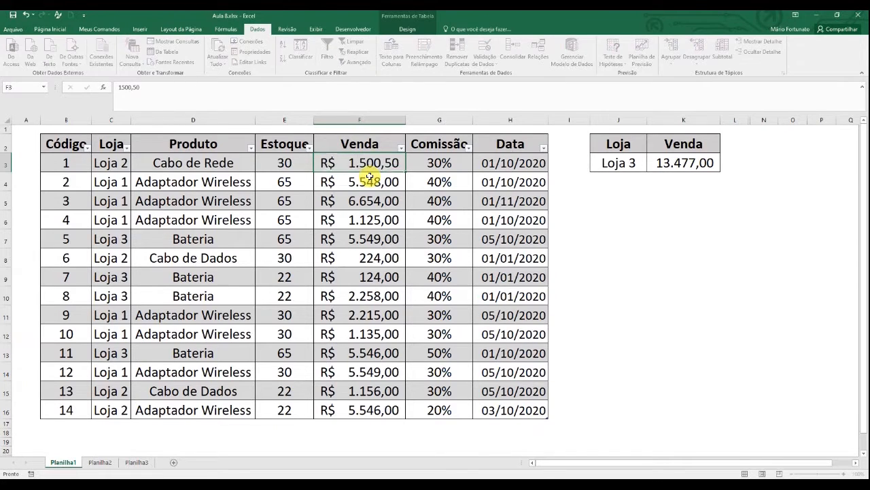
{"action": "left_click", "coordinate": [369, 177]}
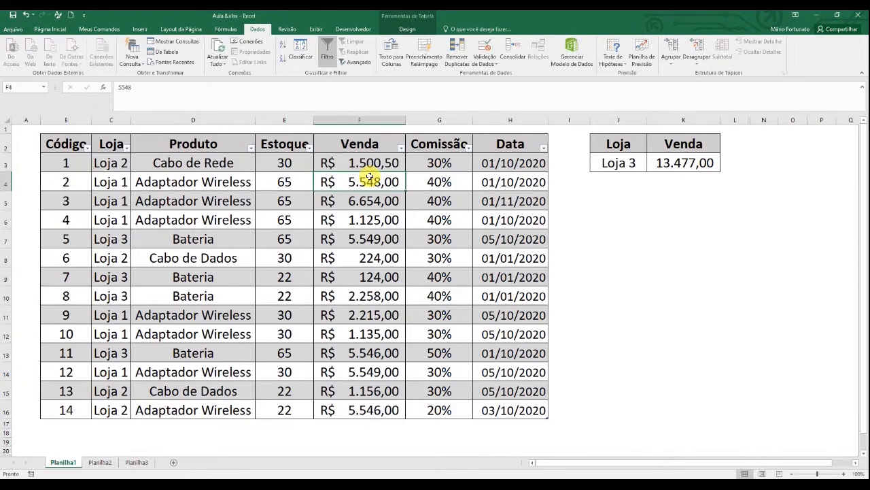
{"action": "left_click_drag", "start_coordinate": [365, 164], "coordinate": [353, 412]}
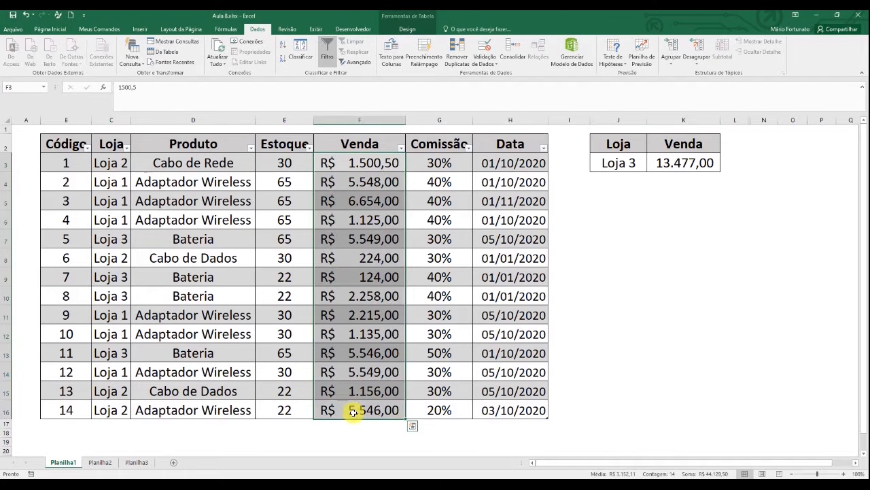
{"action": "left_click", "coordinate": [371, 159]}
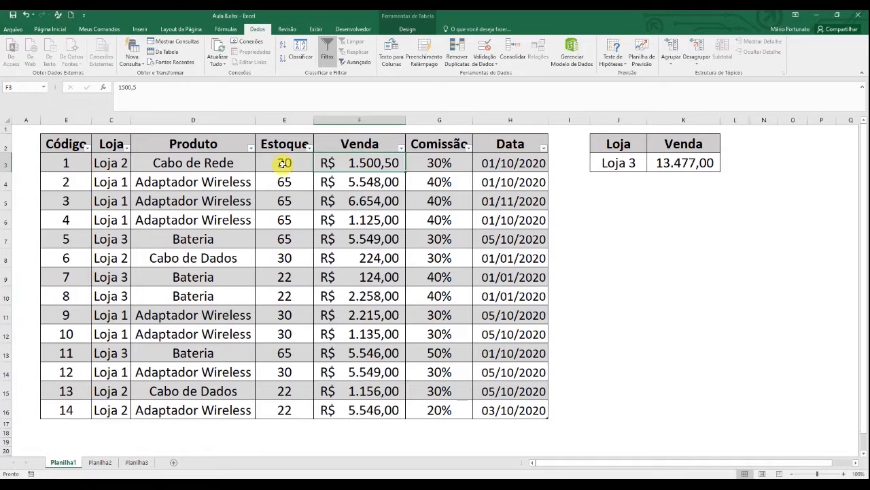
- Enter the decimal value 30,1 in the first Estoque cell, E3, to test whether decimals are accepted
{"action": "left_click_drag", "start_coordinate": [282, 164], "coordinate": [282, 412]}
{"action": "left_click", "coordinate": [273, 169]}
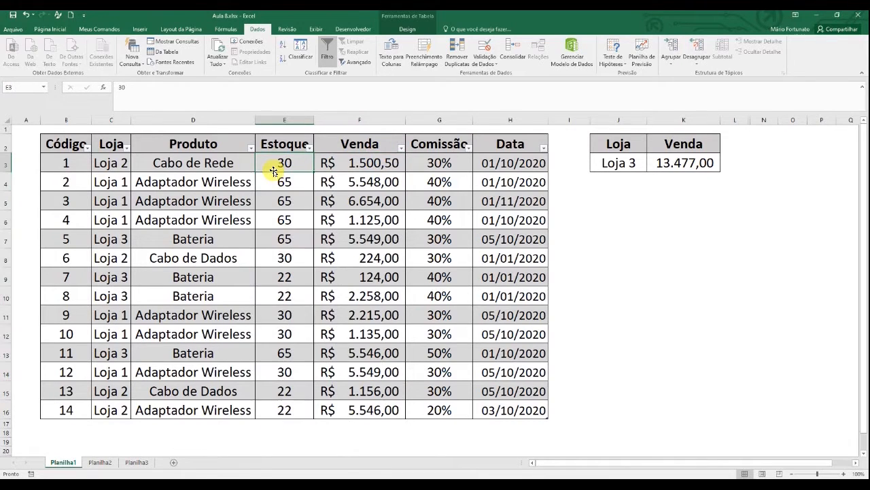
{"action": "type", "text": "30"}
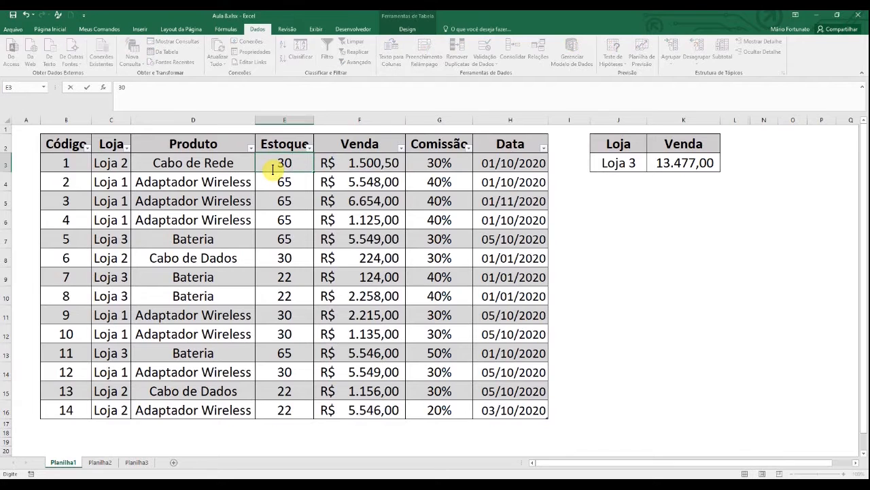
{"action": "type", "text": ",1"}
{"action": "key", "text": "Return"}
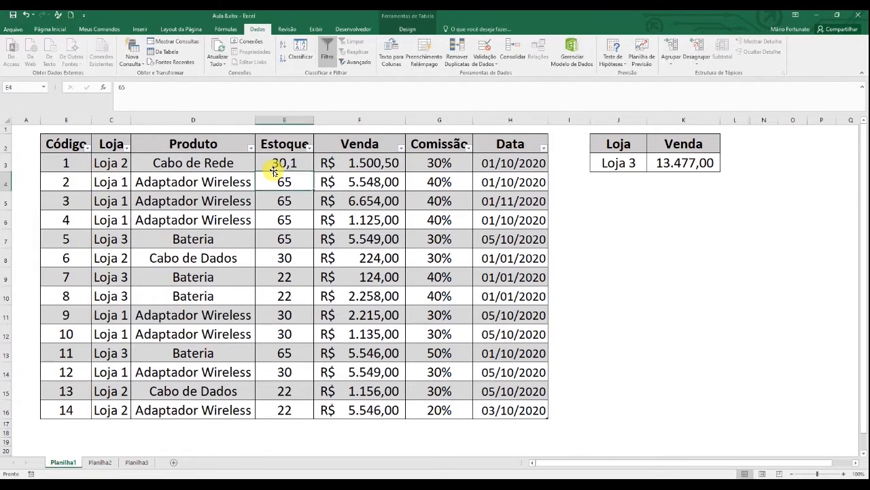
- Set the Estoque value in cell E3 back to 30
{"action": "key", "text": "Up"}
{"action": "key", "text": "Up"}
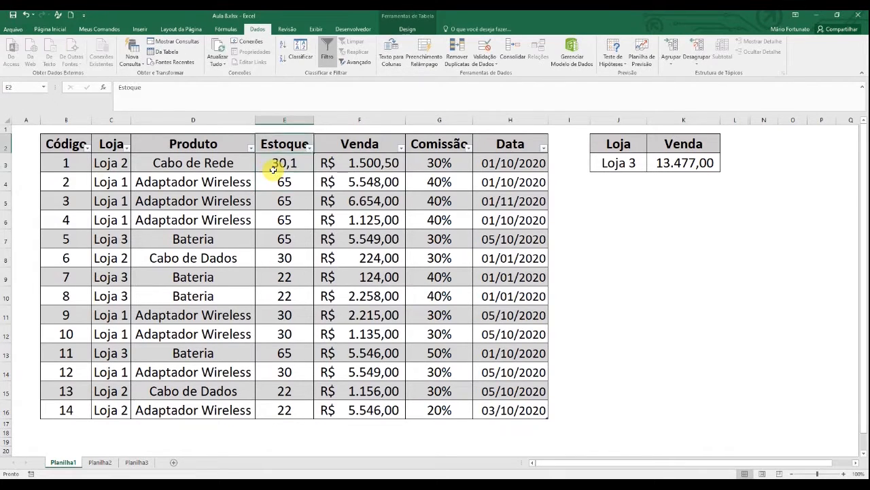
{"action": "key", "text": "Down"}
{"action": "type", "text": "30"}
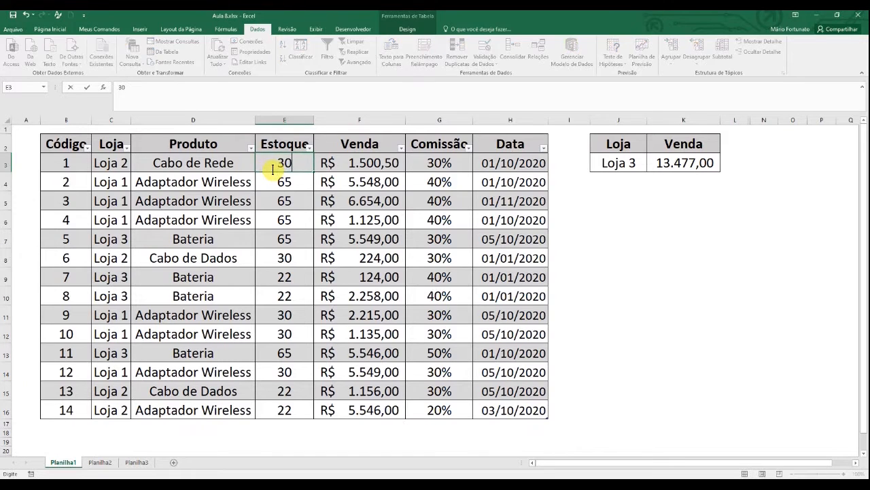
{"action": "key", "text": "Return"}
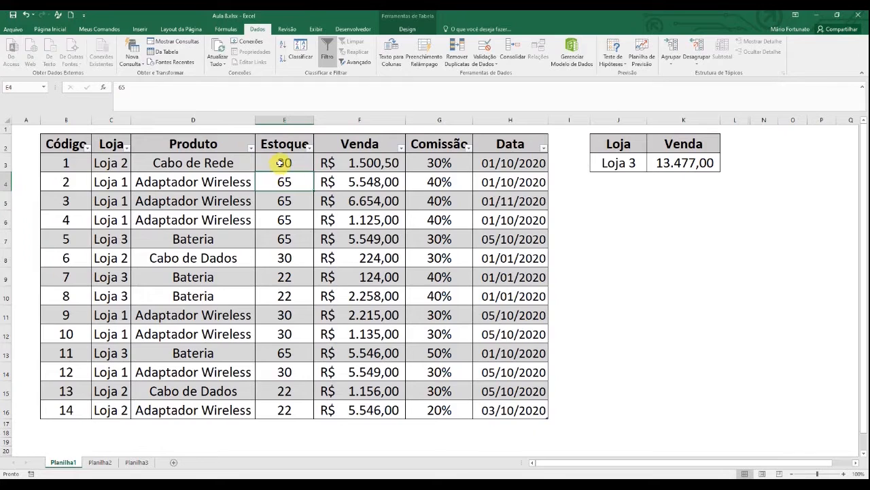
- Open data validation for the Estoque cells E3:E16 and allow only whole numbers (Número inteiro)
{"action": "left_click_drag", "start_coordinate": [281, 163], "coordinate": [278, 409]}
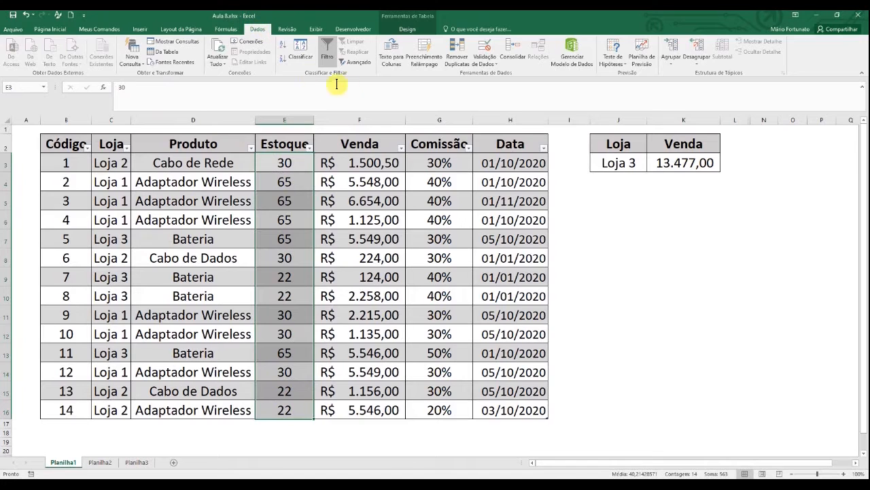
{"action": "left_click", "coordinate": [489, 62]}
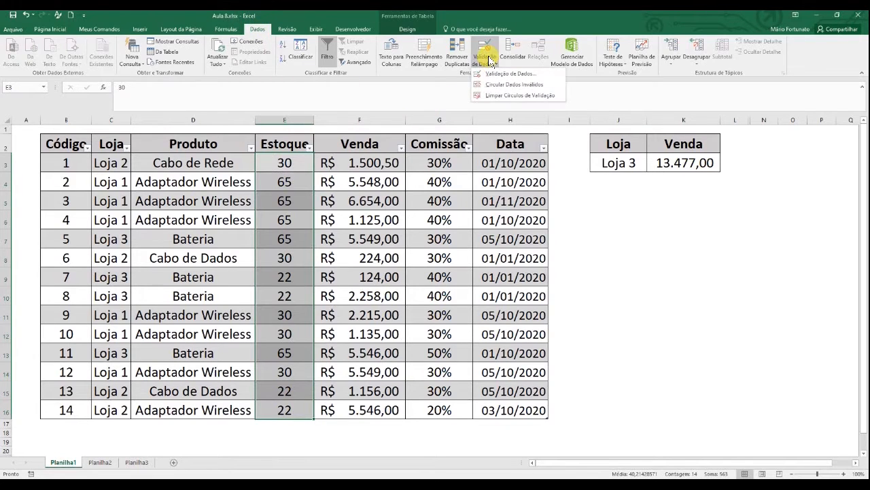
{"action": "left_click", "coordinate": [494, 76]}
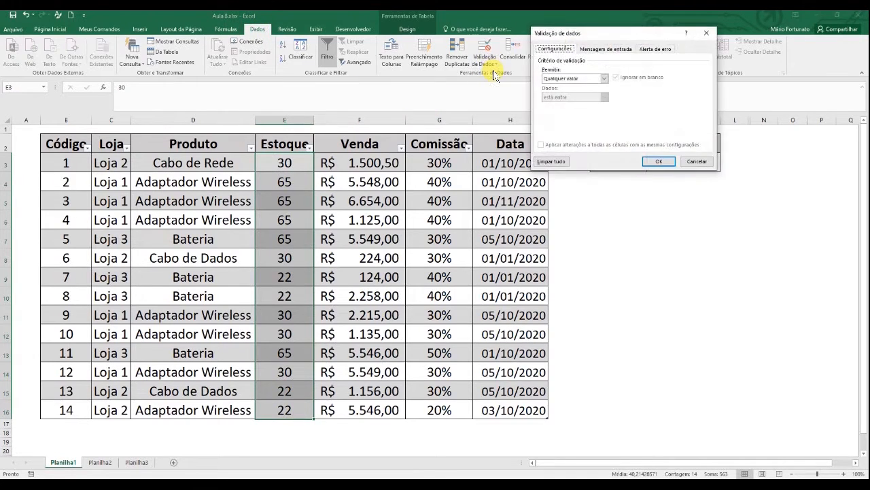
{"action": "left_click_drag", "start_coordinate": [592, 27], "coordinate": [562, 40]}
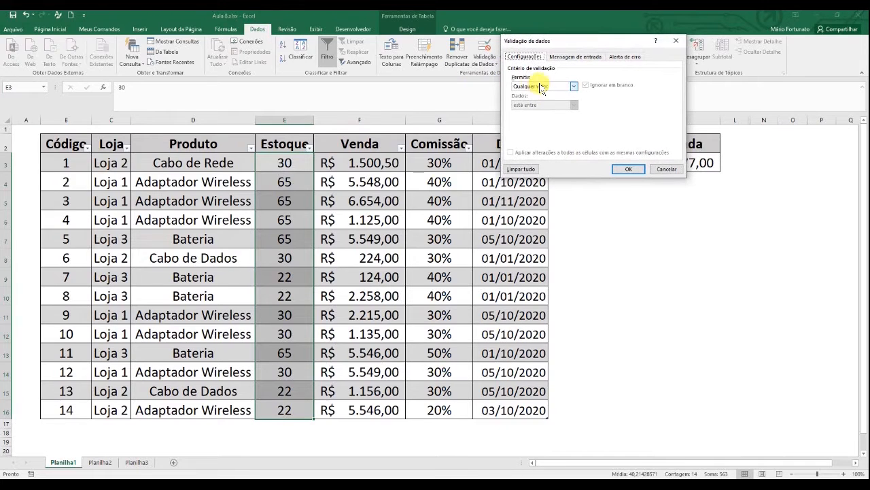
{"action": "left_click", "coordinate": [549, 87]}
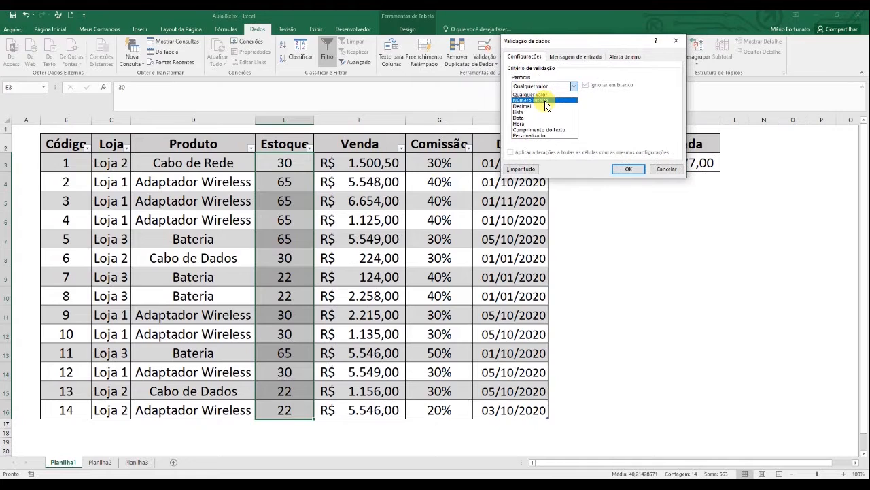
{"action": "left_click", "coordinate": [546, 101]}
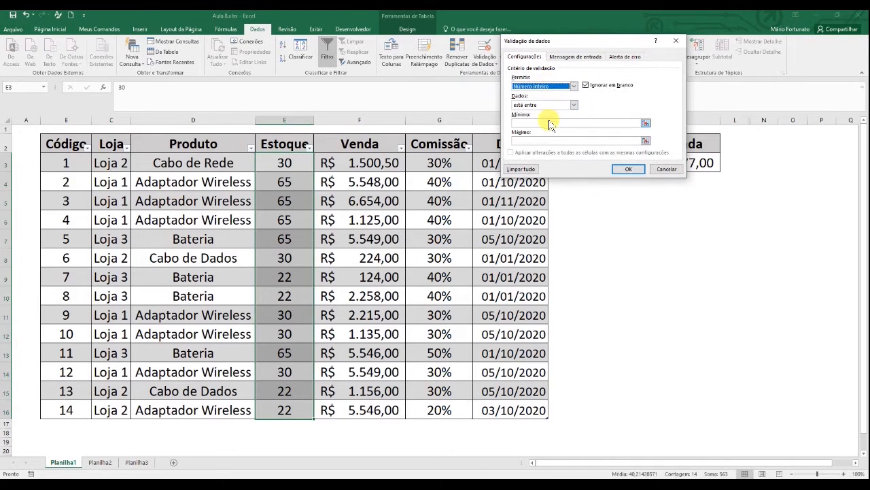
- Set the whole-number rule's minimum to 1 and maximum to 50000, and apply it to the Estoque column
{"action": "left_click", "coordinate": [548, 122]}
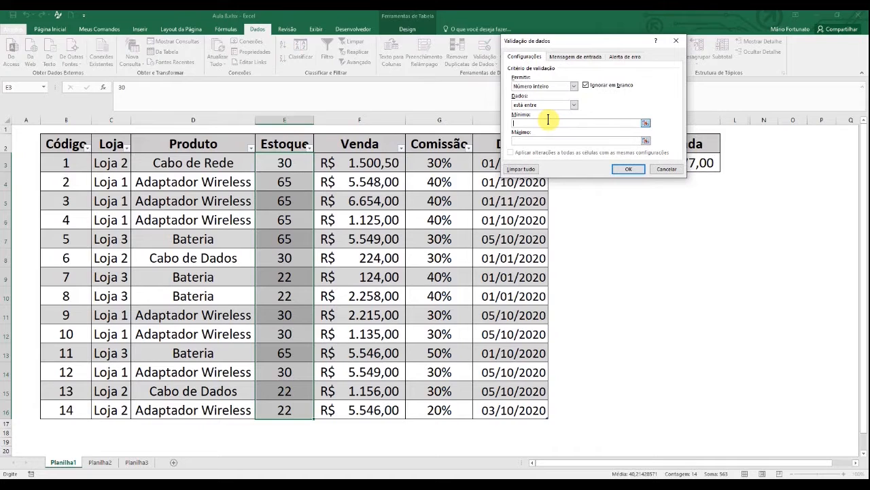
{"action": "type", "text": "1"}
{"action": "key", "text": "Tab"}
{"action": "type", "text": "5"}
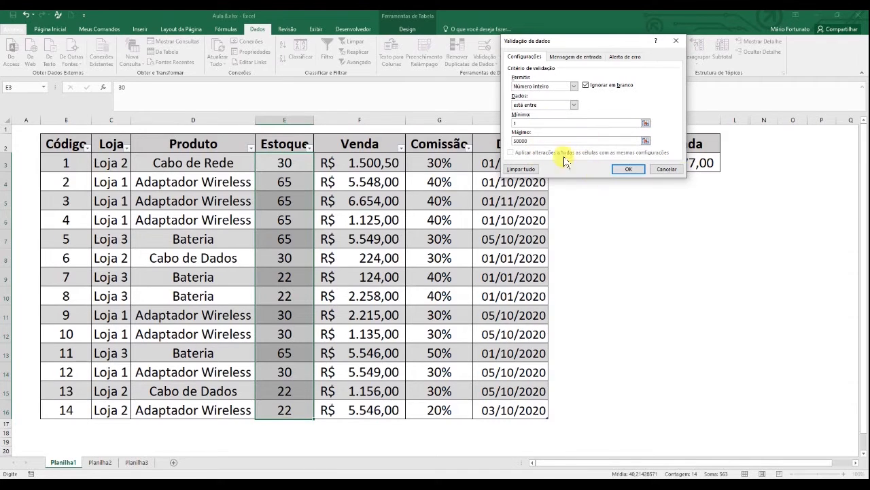
{"action": "left_click", "coordinate": [631, 169]}
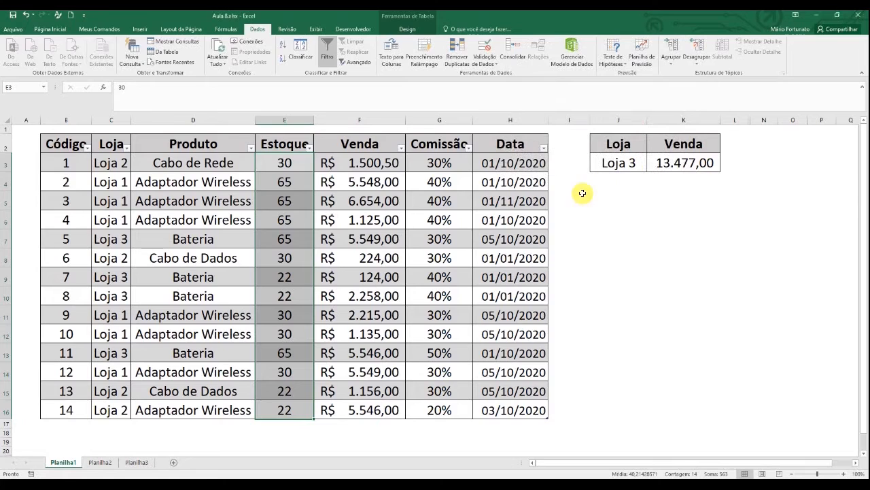
- Test the whole-number rule by entering 30,5 in Estoque cell E3, and cancel the entry
{"action": "left_click", "coordinate": [302, 164]}
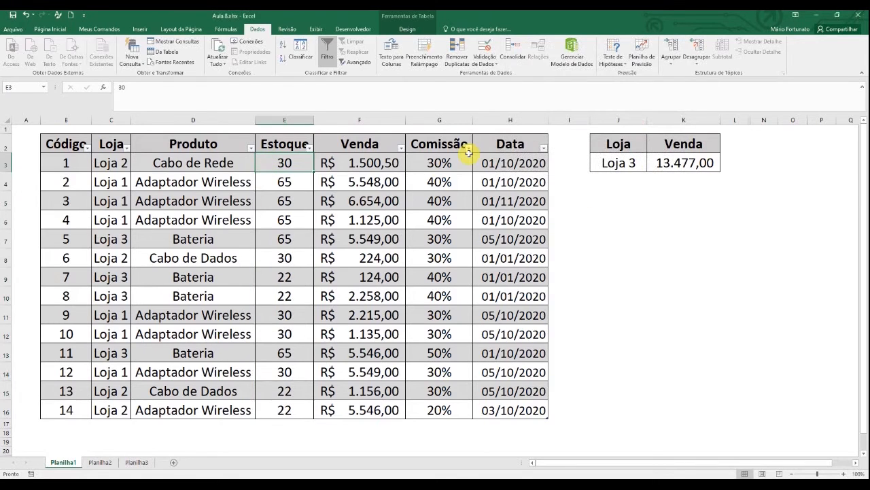
{"action": "type", "text": "30,5"}
{"action": "key", "text": "Return"}
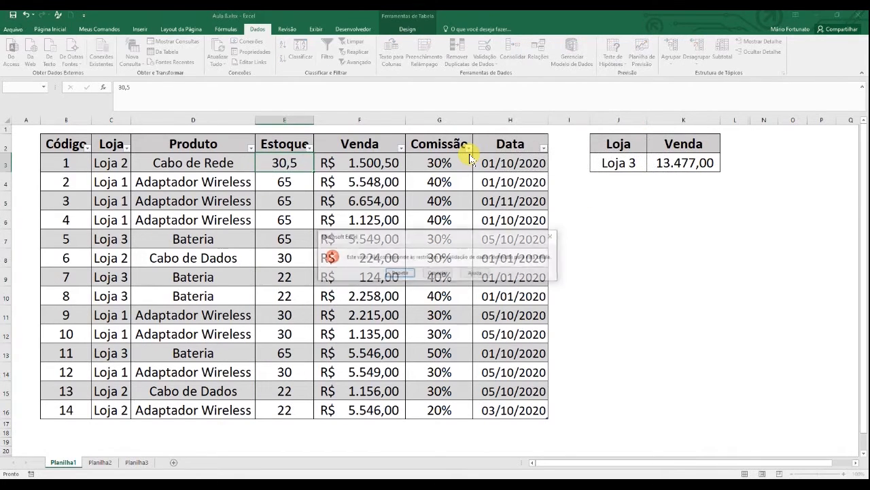
{"action": "key", "text": "Tab"}
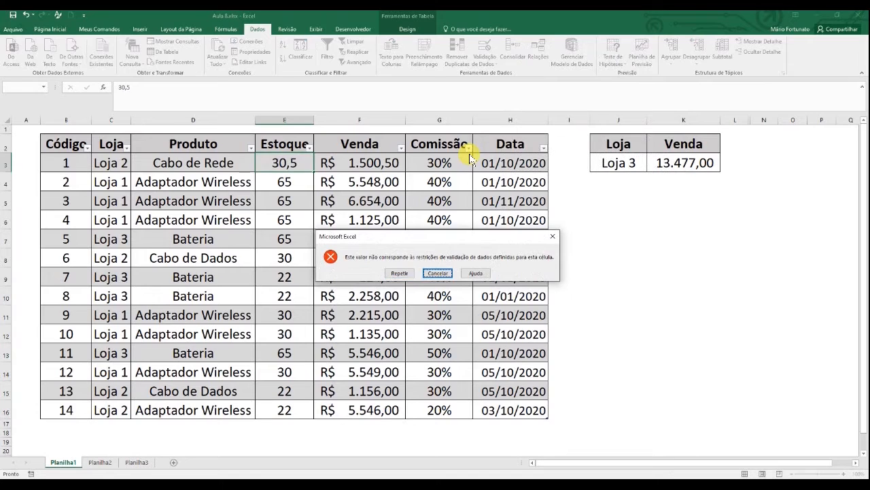
{"action": "key", "text": "Return"}
{"action": "key", "text": "Down"}
{"action": "key", "text": "Down"}
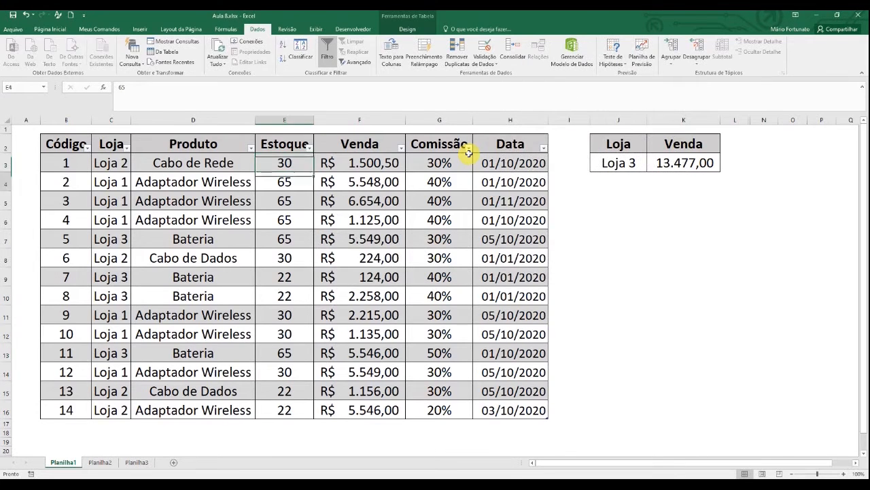
{"action": "key", "text": "Up"}
{"action": "key", "text": "Up"}
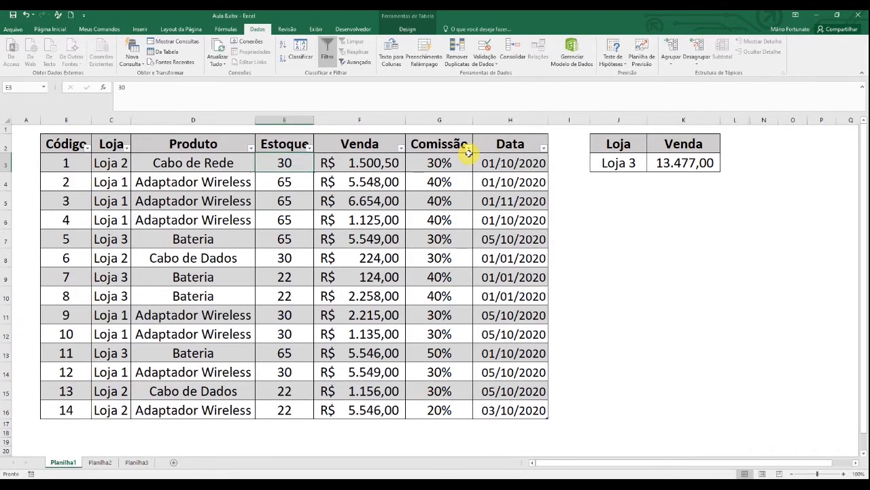
- Test whole numbers in Estoque cell E8 by entering 50 and replacing it with 55
{"action": "key", "text": "Down"}
{"action": "key", "text": "Down"}
{"action": "key", "text": "Down"}
{"action": "key", "text": "Down"}
{"action": "key", "text": "Down"}
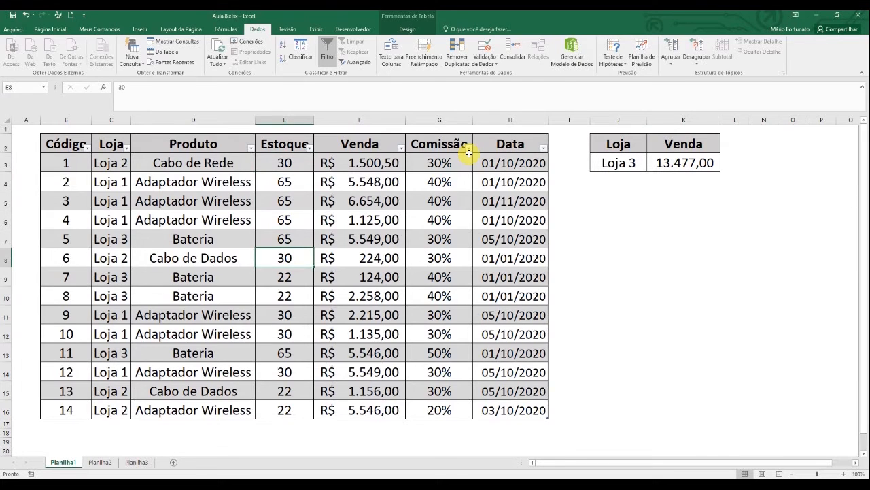
{"action": "type", "text": "50"}
{"action": "key", "text": "Return"}
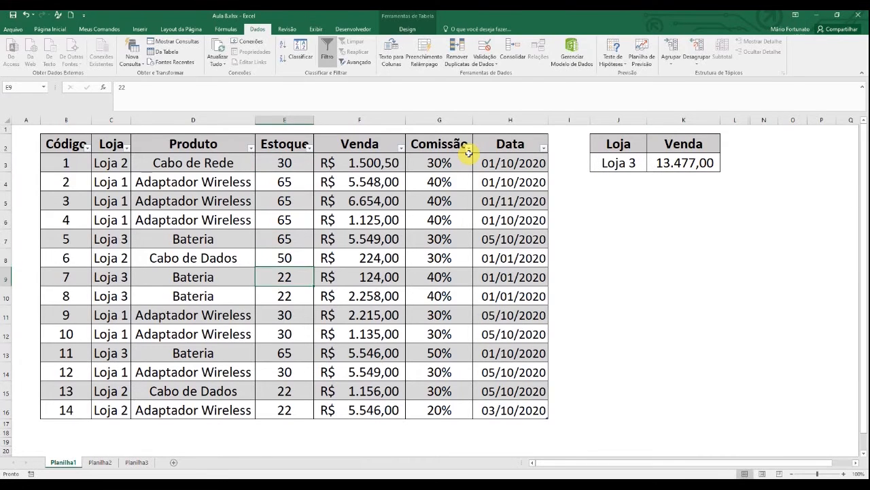
{"action": "key", "text": "Up"}
{"action": "type", "text": "55"}
{"action": "key", "text": "Return"}
- Try the decimal value 55,2 in Estoque cell E8, and cancel the entry
{"action": "key", "text": "Up"}
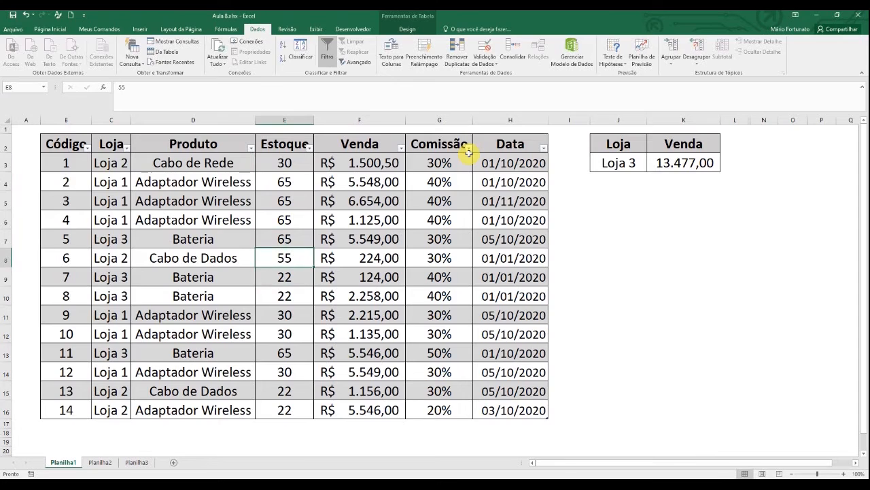
{"action": "type", "text": "55,2"}
{"action": "key", "text": "Return"}
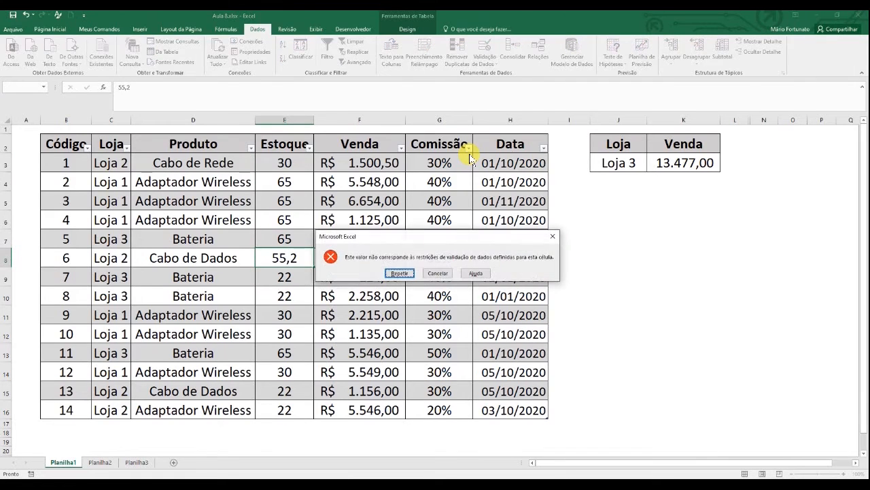
{"action": "left_click", "coordinate": [438, 273]}
- Test the rule's minimum by entering the negative value -1 in Estoque cell E8, and cancel the entry
{"action": "type", "text": "-"}
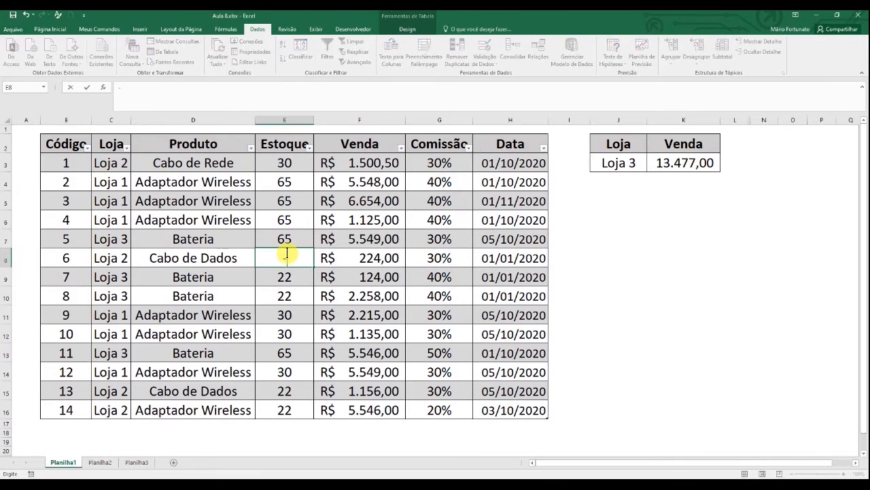
{"action": "type", "text": "1"}
{"action": "key", "text": "Return"}
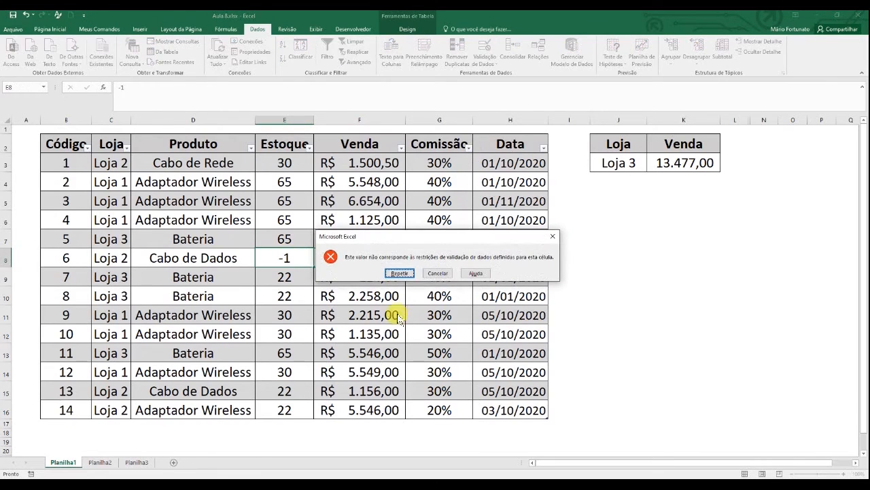
{"action": "left_click", "coordinate": [439, 274]}
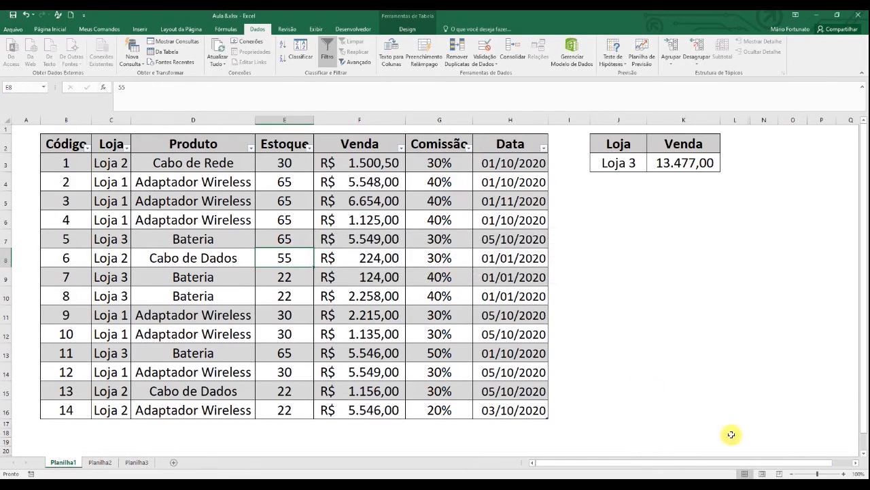